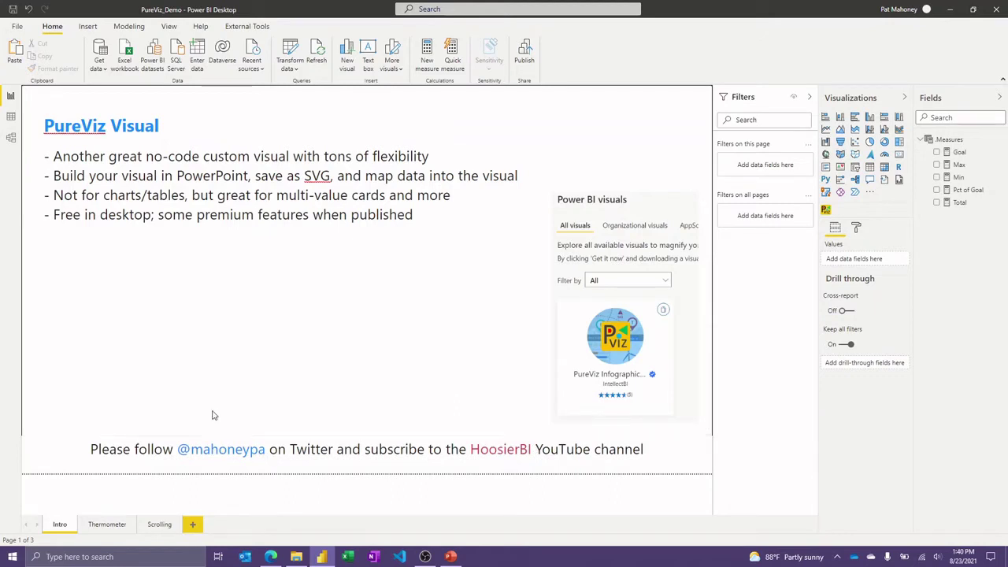
Open the Thermometer page, where the thermometer visual reads 25 on a 0–200 scale
click(109, 523)
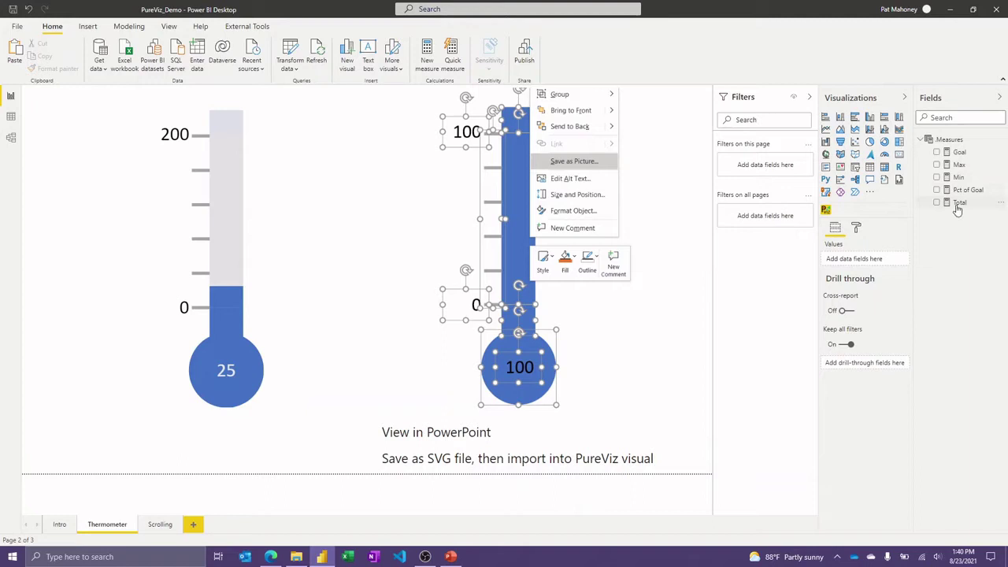
Read the Total, Goal and Pct of Goal formulas, ending on DIVIDE([Total], [Goal]) * 100
click(958, 204)
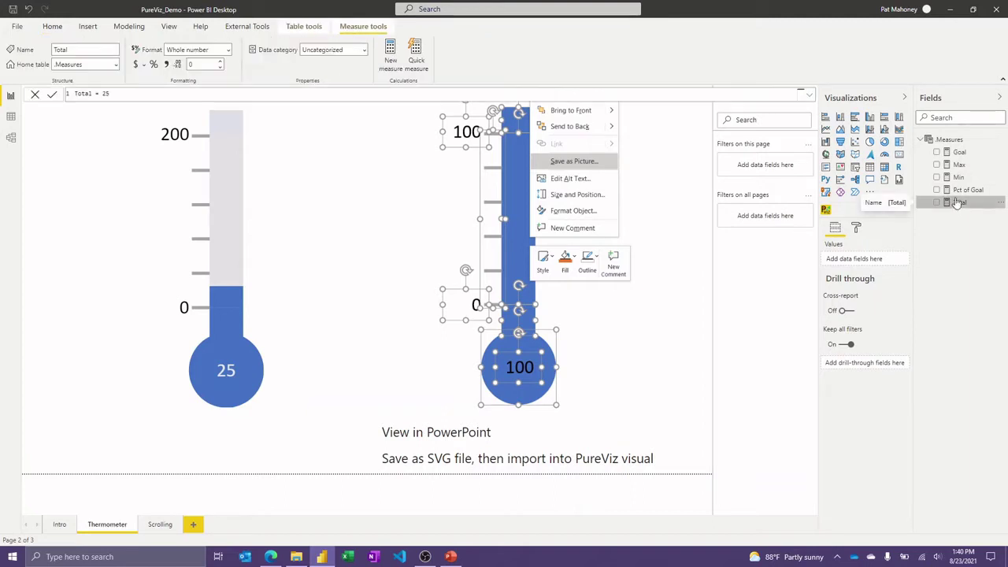
click(957, 153)
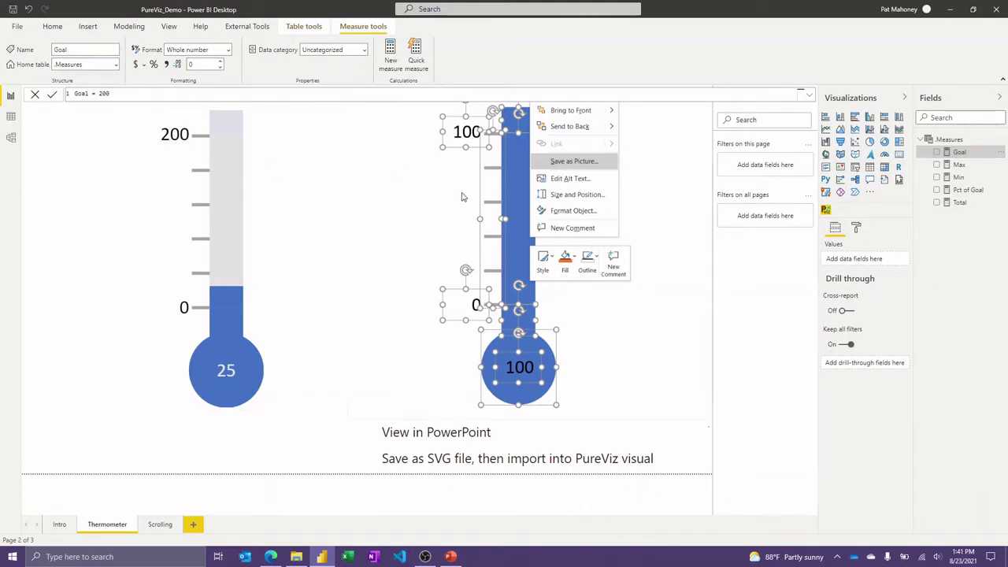
click(957, 204)
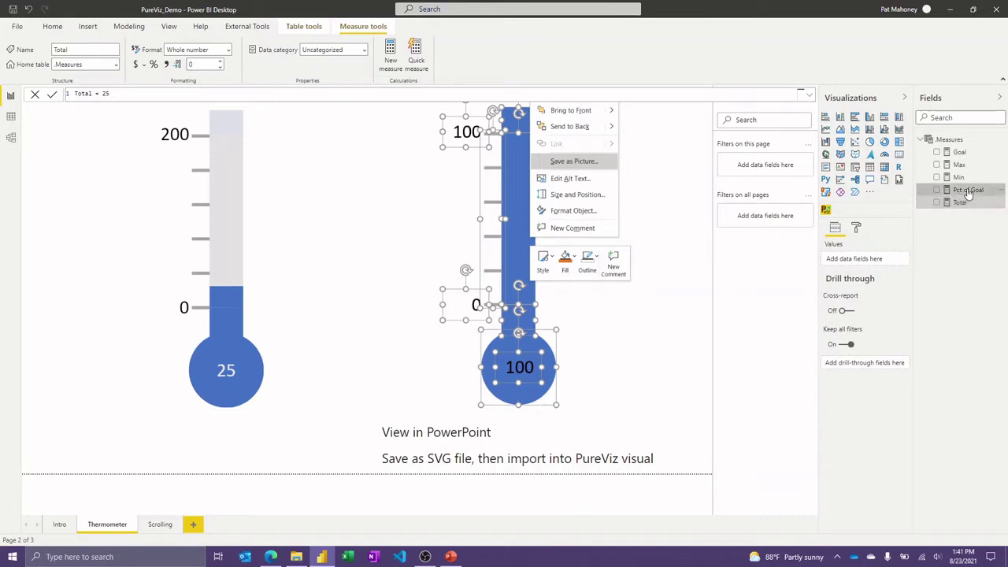
click(962, 190)
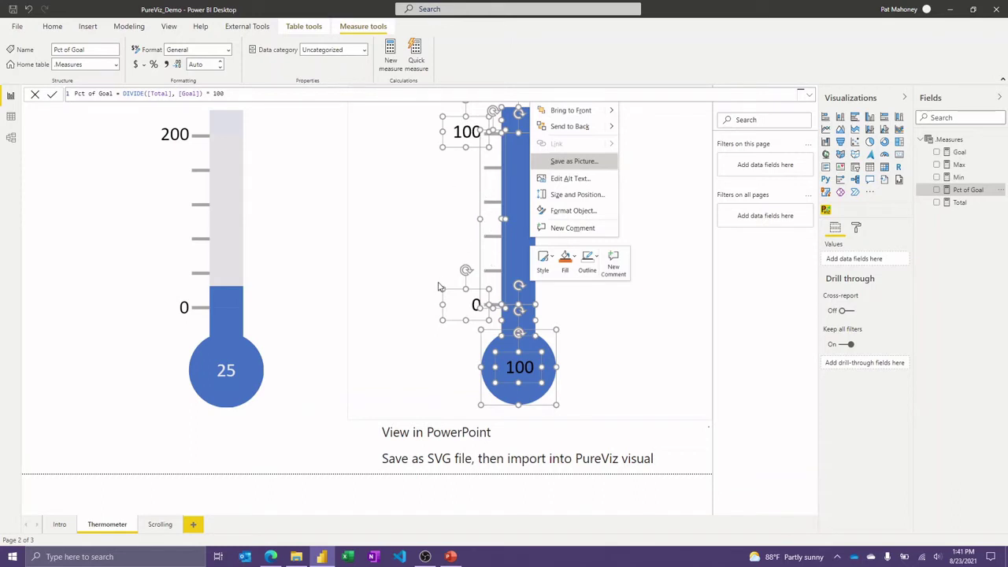
In PureVizDemo.pptx, select the thermometer's bulb, neck, tall bar and top cap shapes in turn
click(451, 556)
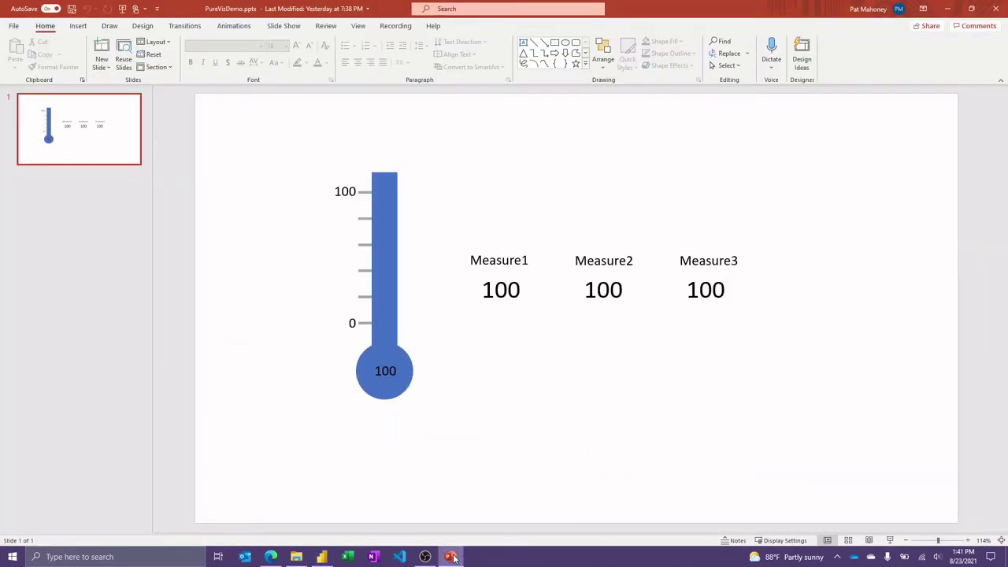
click(400, 396)
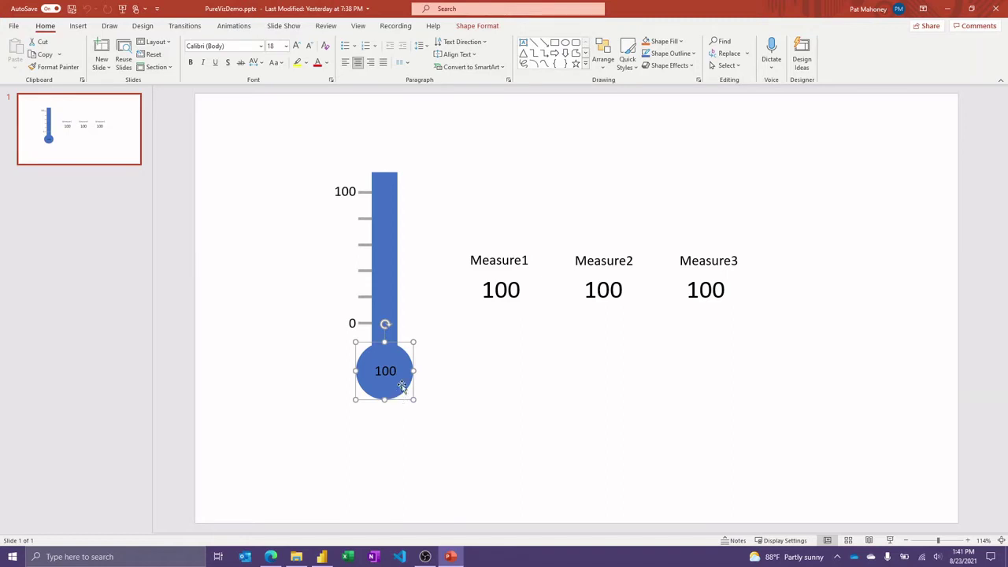
click(394, 333)
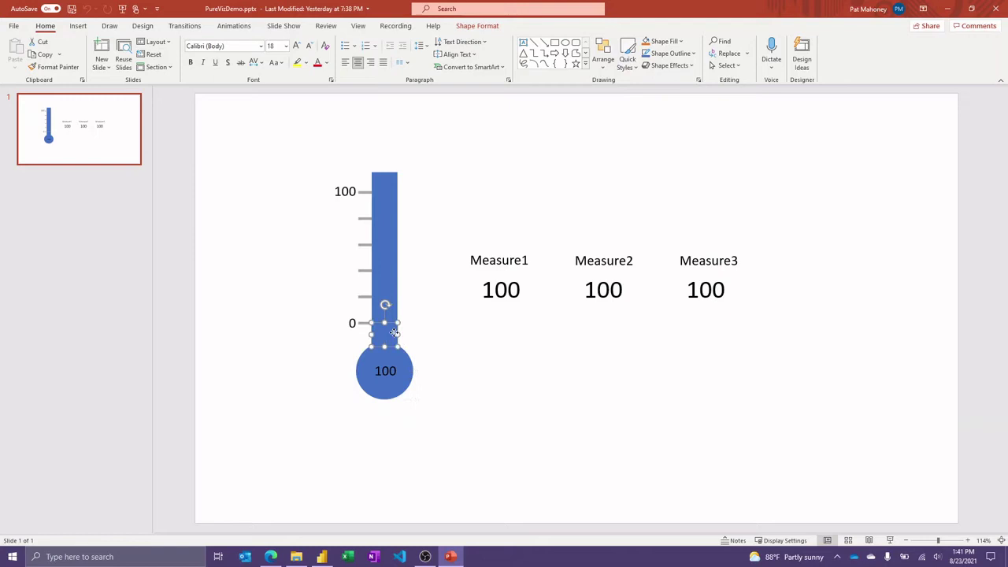
click(393, 268)
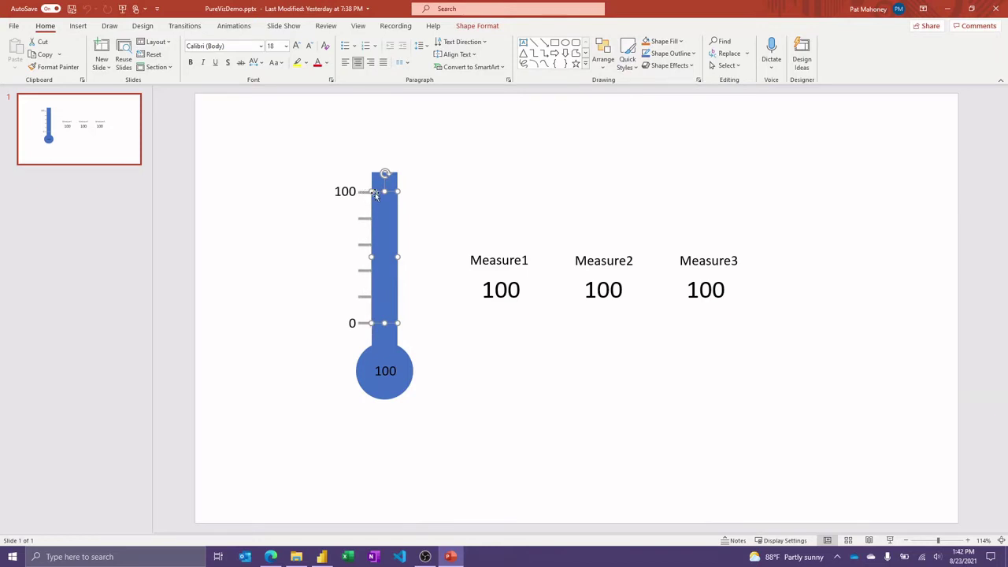
click(389, 182)
drag(315, 158, 440, 441)
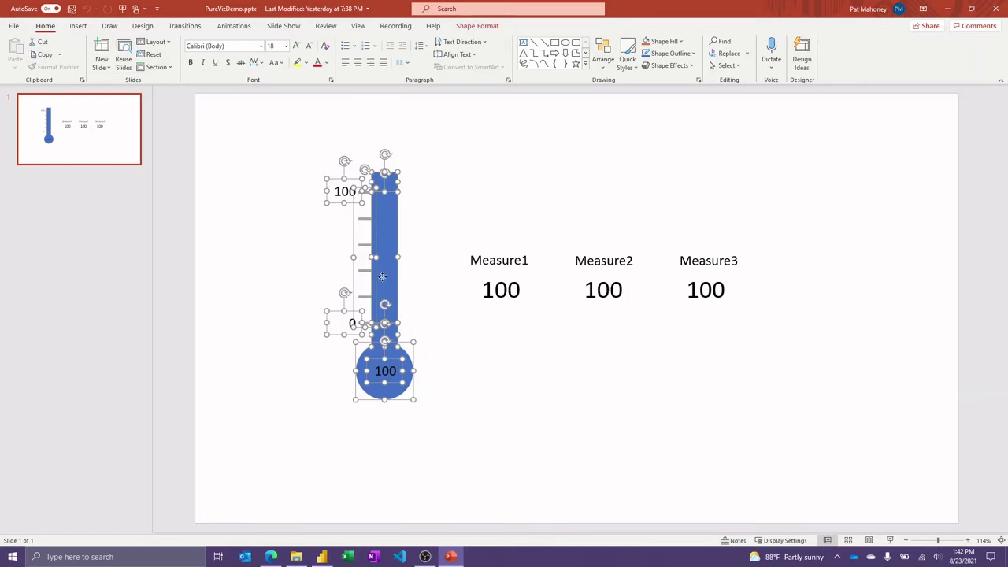
right_click(384, 280)
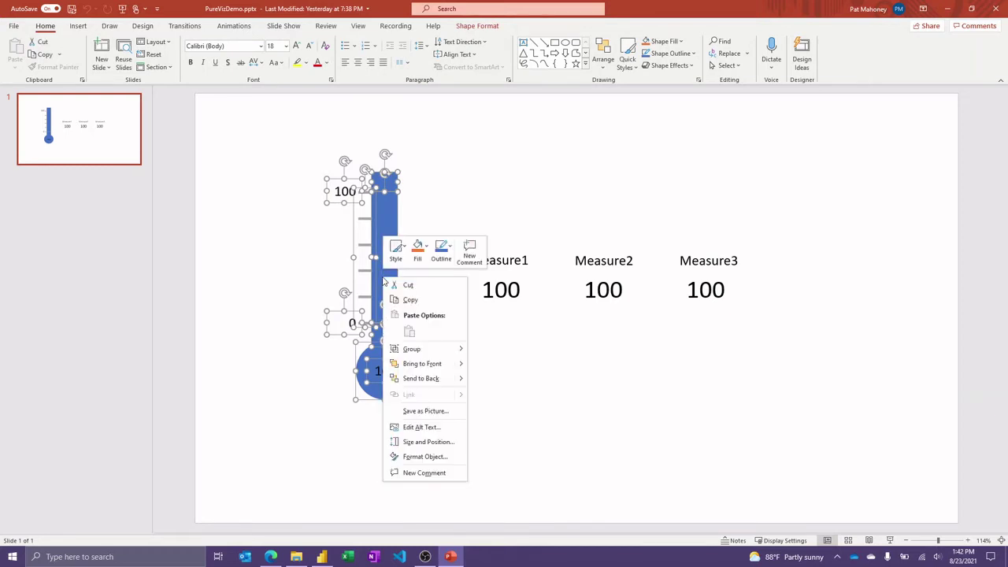
click(426, 411)
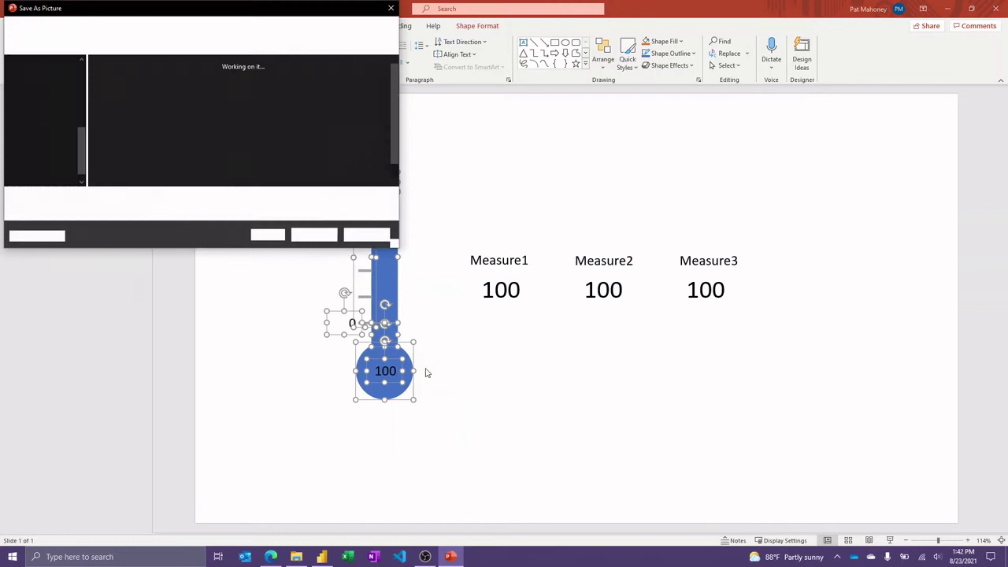
click(205, 212)
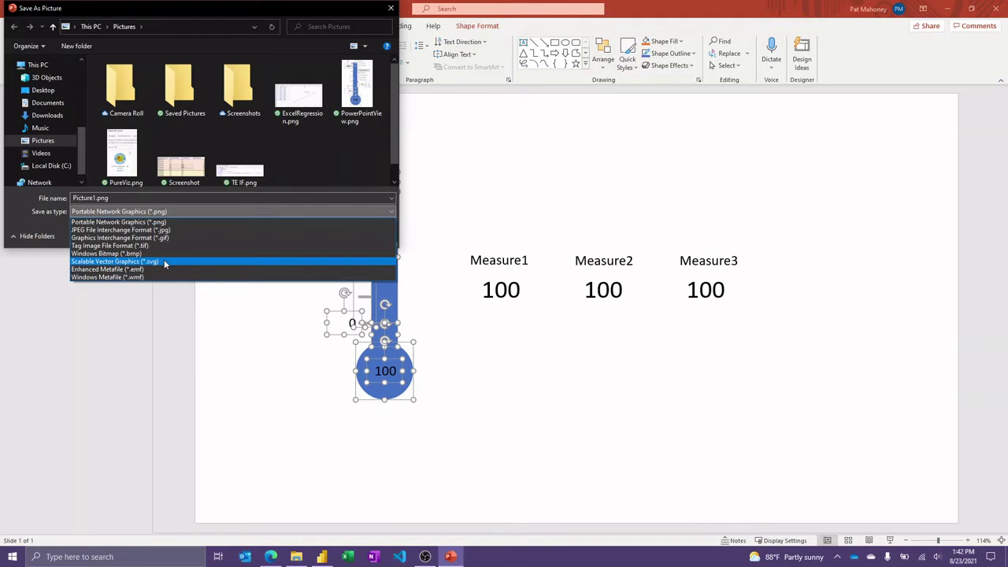
click(247, 338)
click(366, 234)
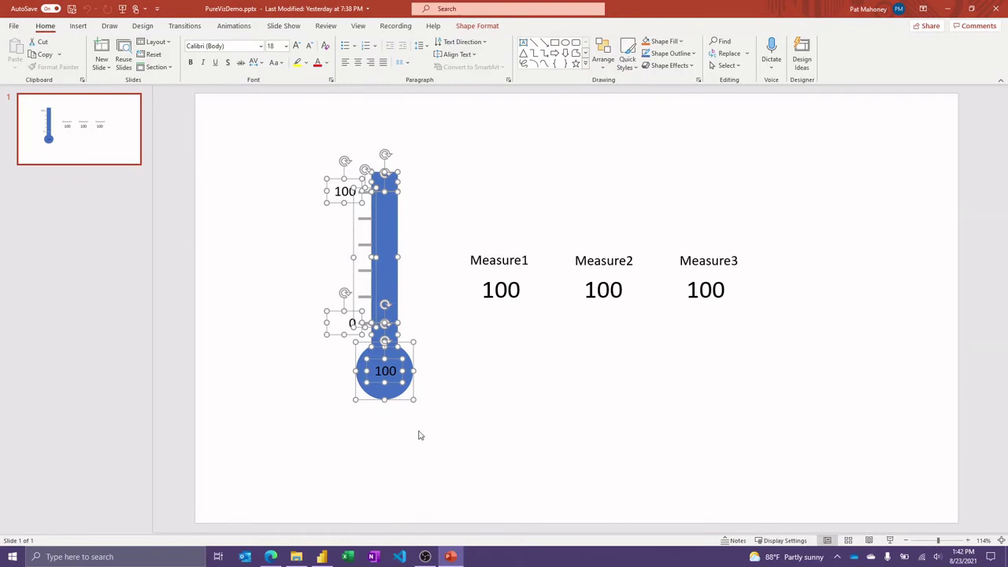
Back in Power BI, add a new page holding an empty PureViz visual, enlarged and centred
click(321, 557)
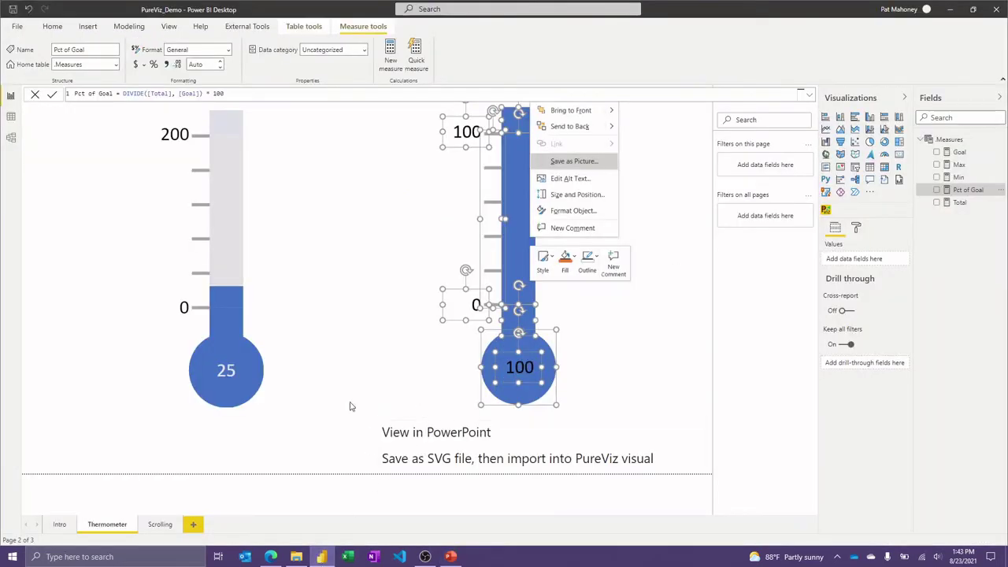
click(268, 302)
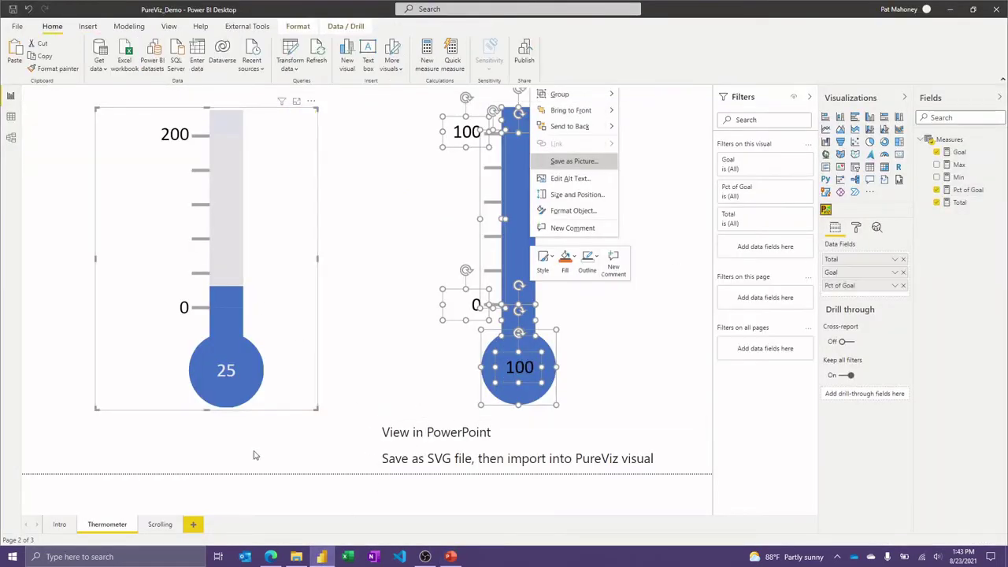
click(194, 524)
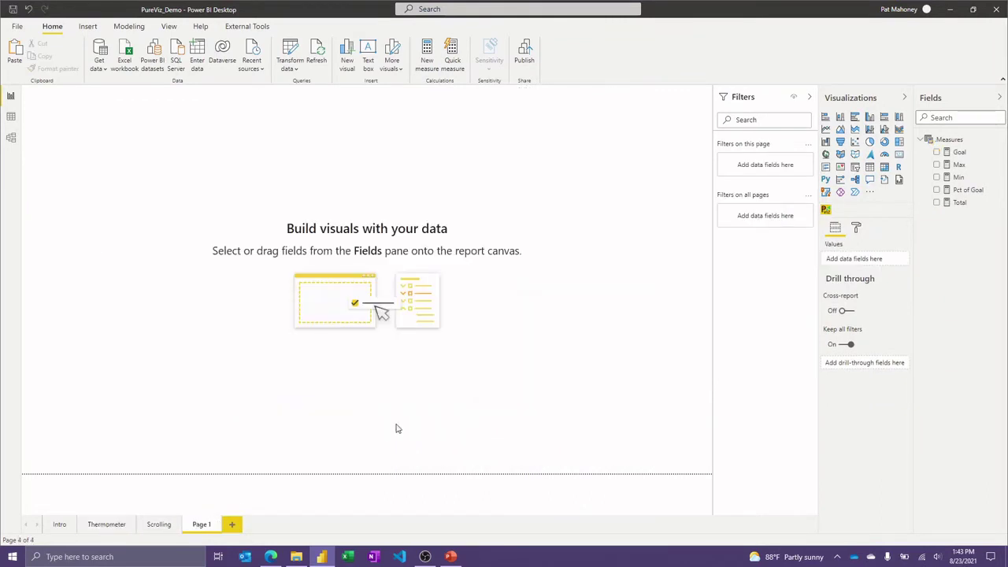
click(825, 210)
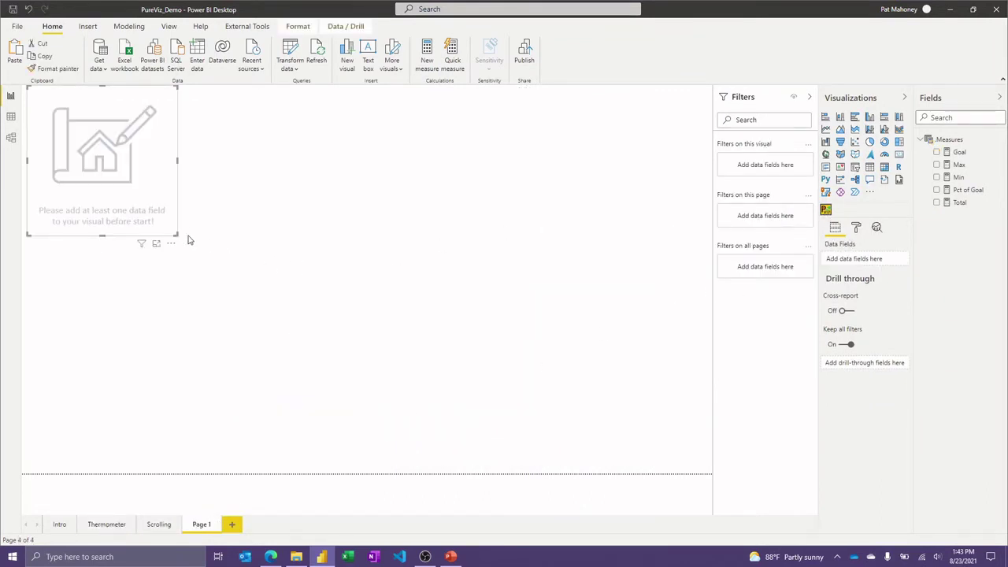
drag(177, 234, 326, 326)
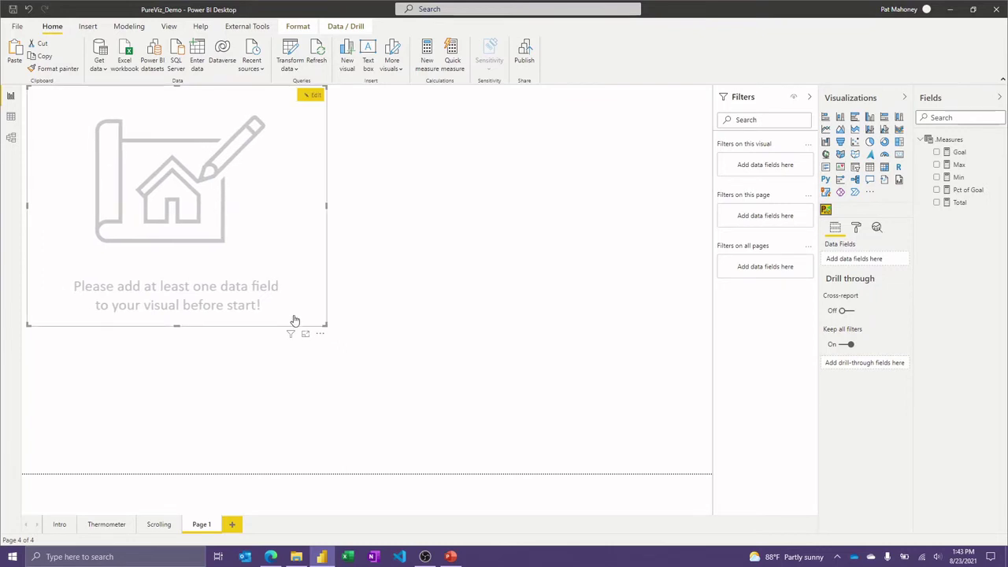
drag(293, 330, 411, 391)
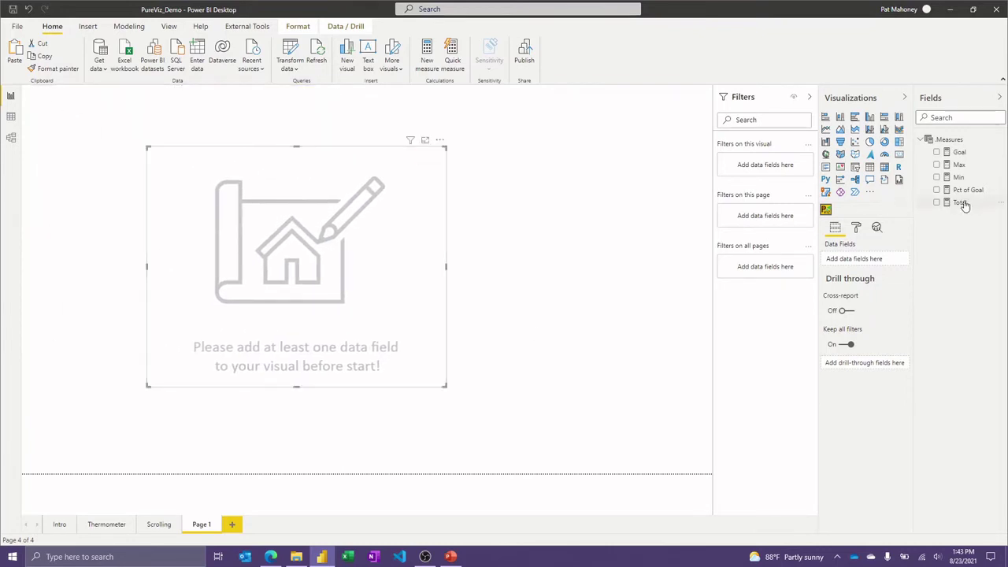
Add Total to the new visual, check its load-your-own-design options, then return to Thermometer
drag(961, 203, 866, 261)
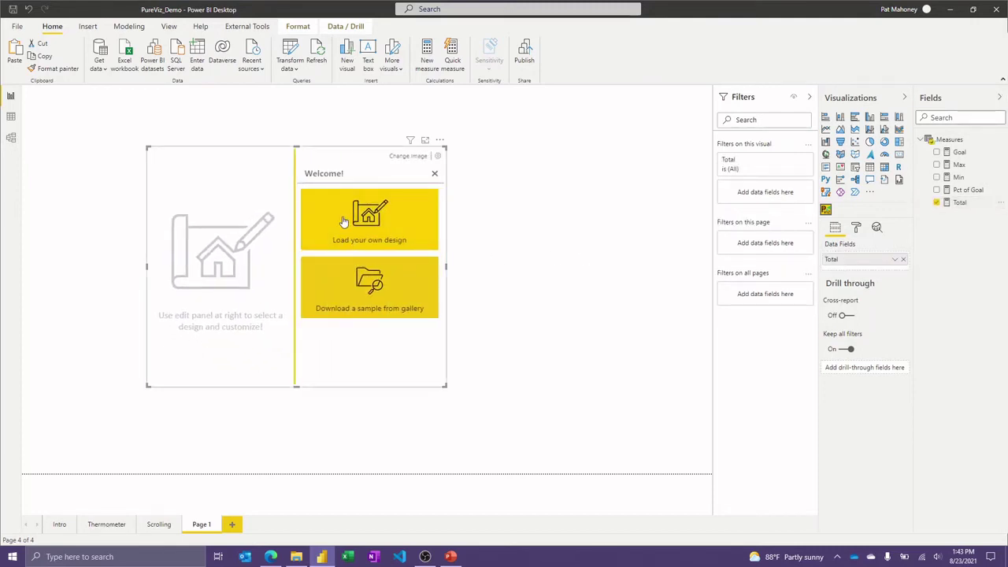
click(369, 222)
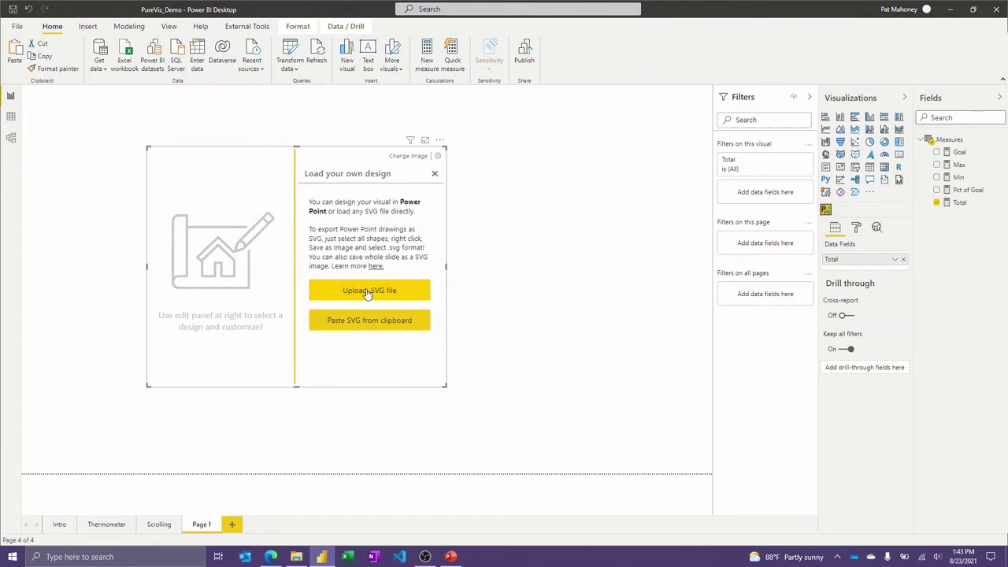
click(434, 173)
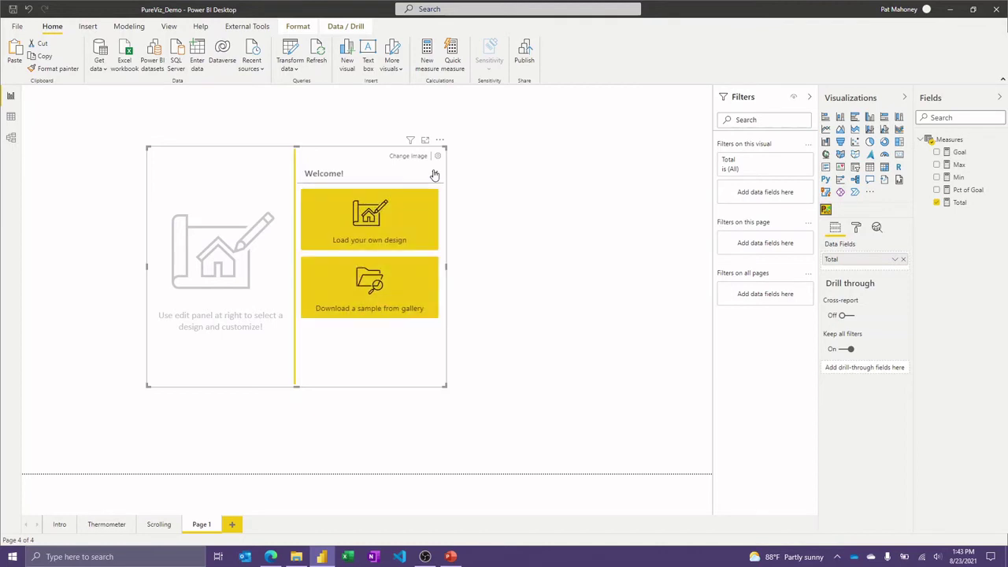
click(110, 524)
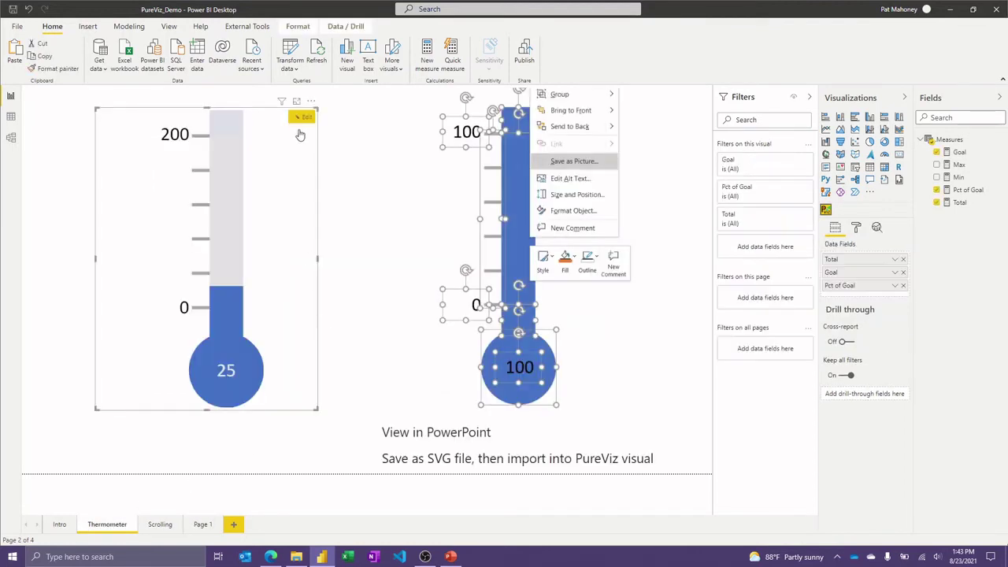
Set the bar Rectangle layer's Fill Value % to the [Pct of Goal] formula
click(301, 116)
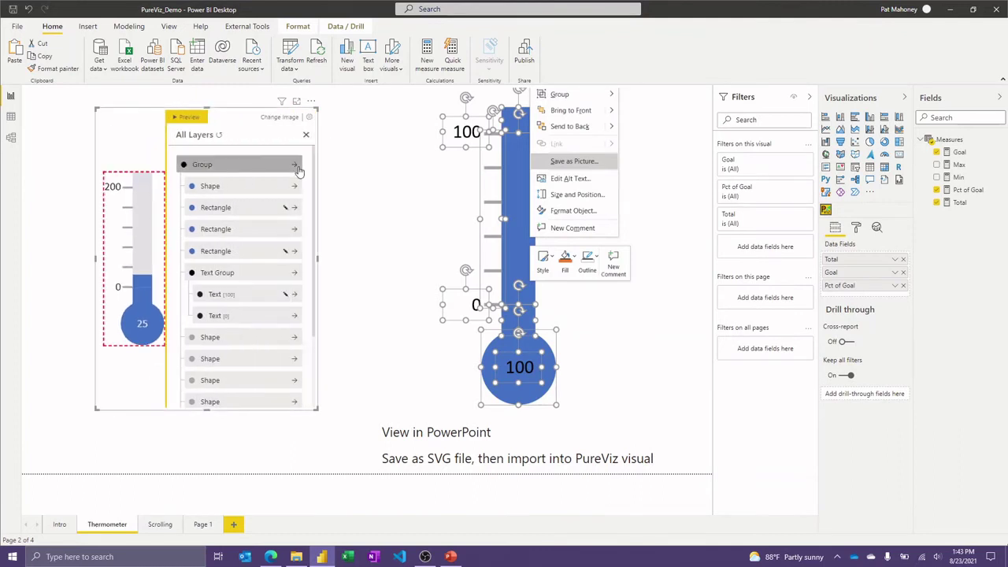
scroll(242, 196, down, 2)
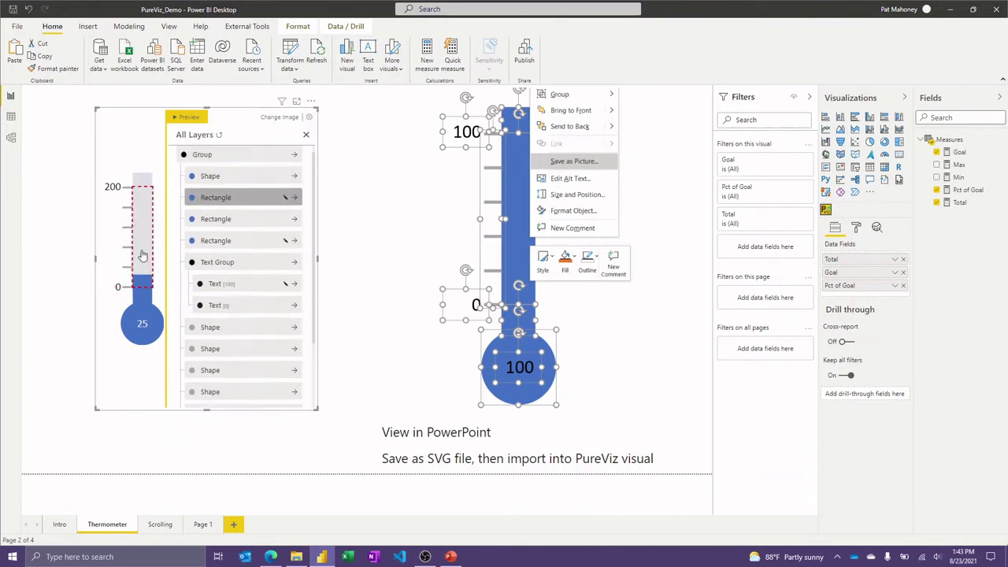
click(142, 251)
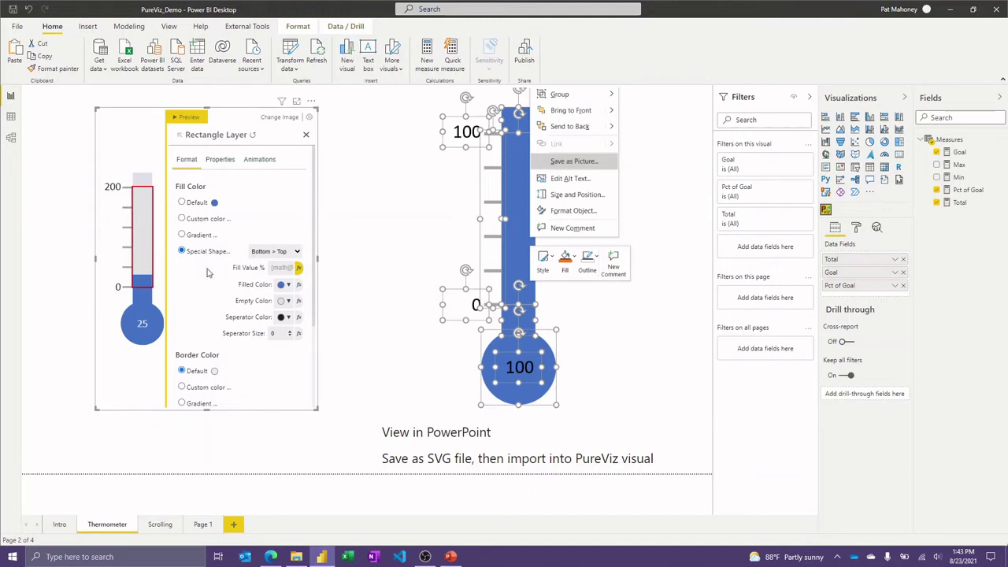
click(298, 269)
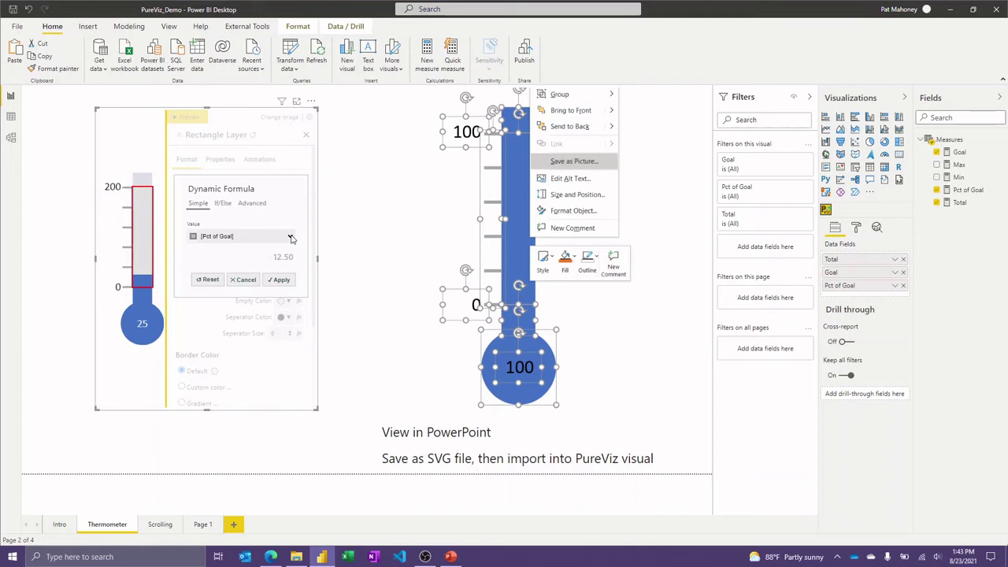
click(282, 279)
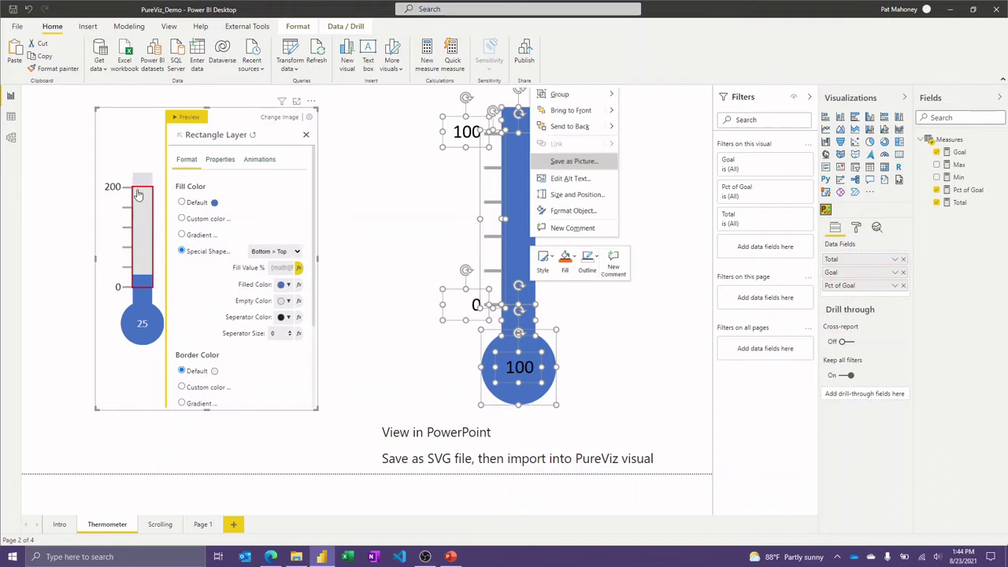
Bind the 200 Text layer's custom text to [Goal], then preview the thermometer
click(178, 136)
click(178, 136)
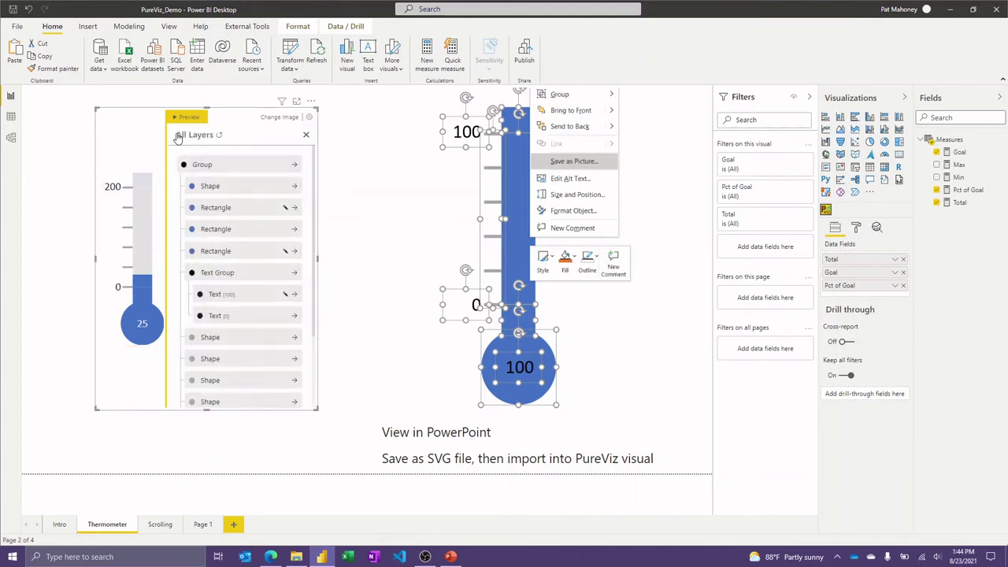
click(113, 187)
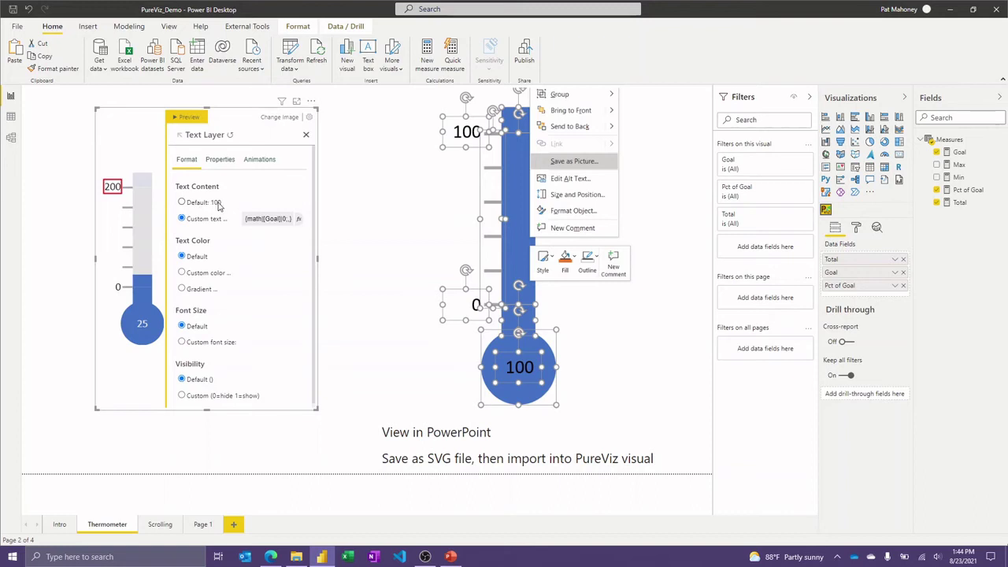
click(298, 219)
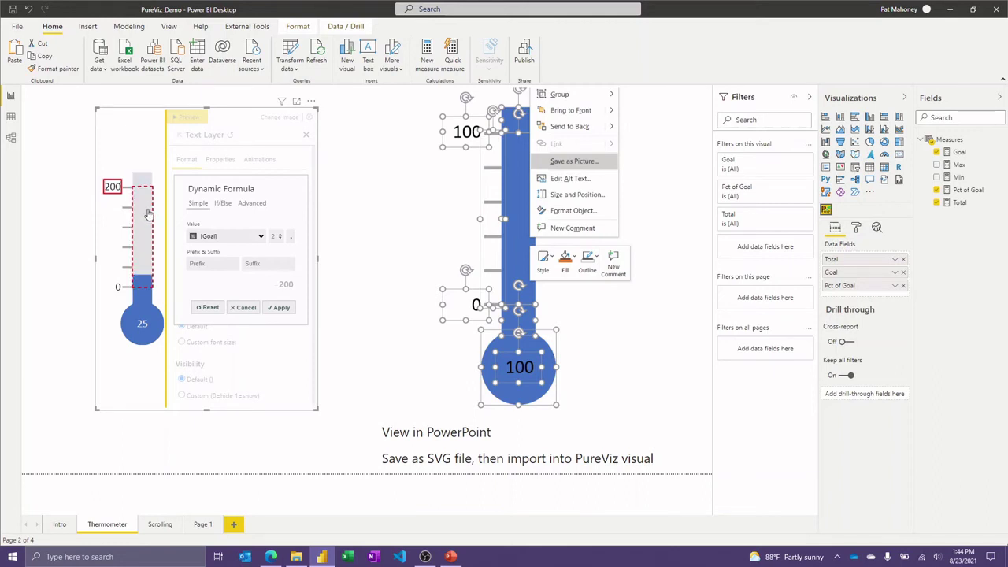
click(272, 308)
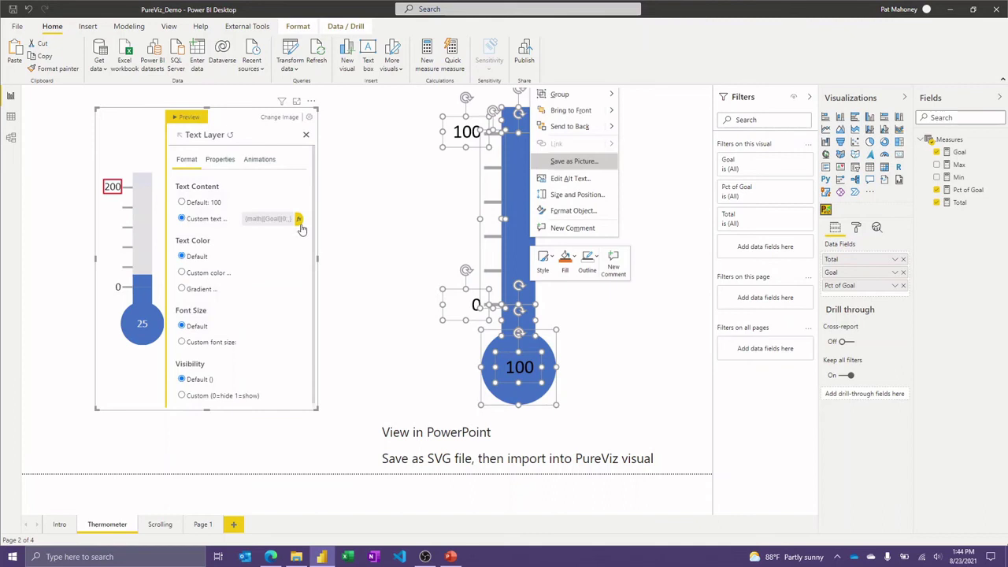
click(307, 137)
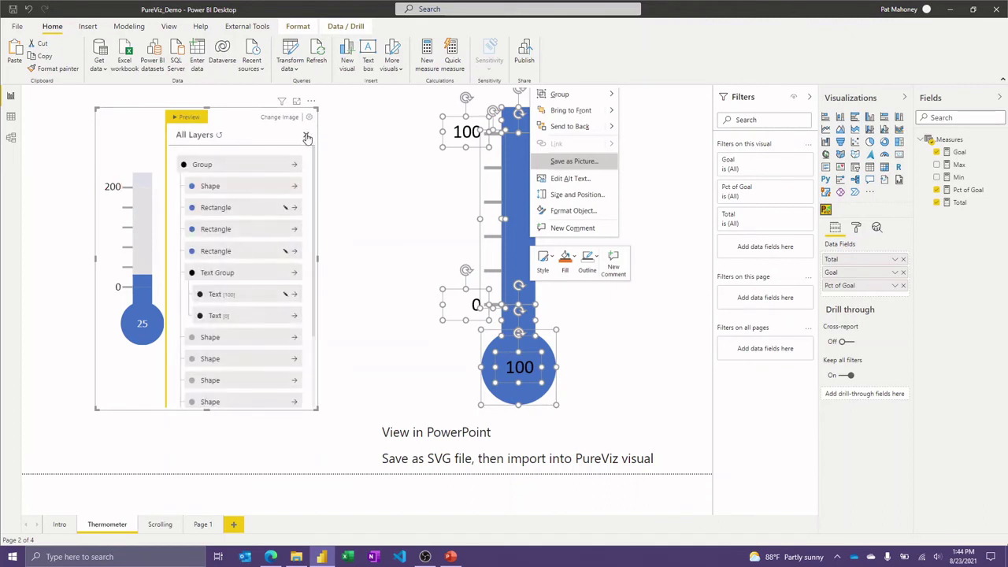
click(196, 121)
Deselect the thermometer, go to the Scrolling page and select its PureViz card
click(361, 256)
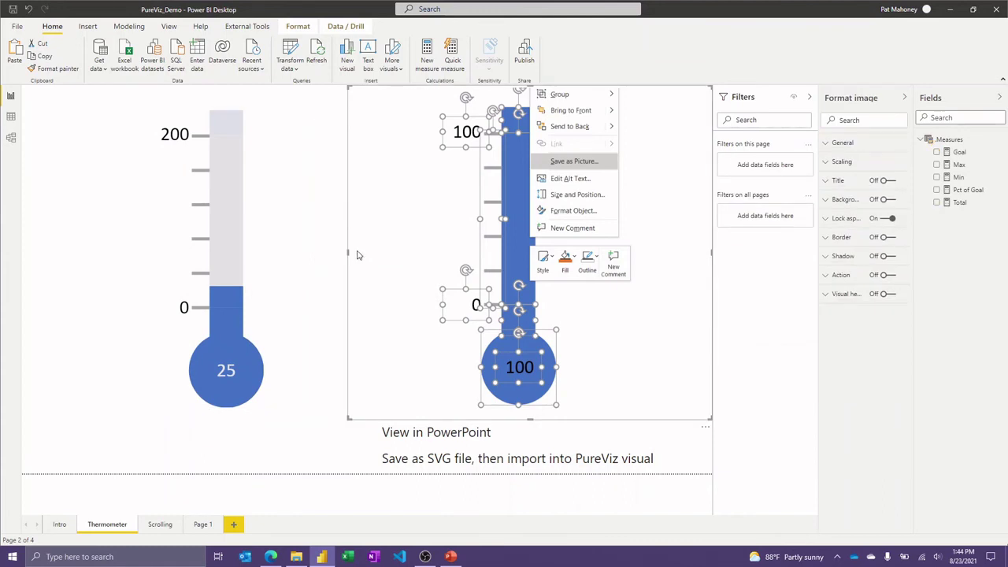
click(343, 255)
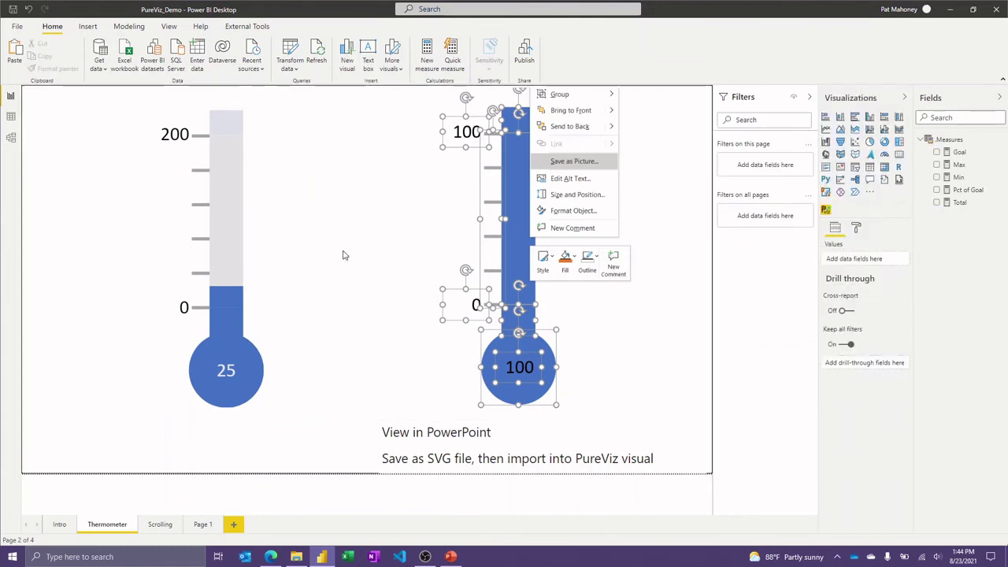
click(160, 524)
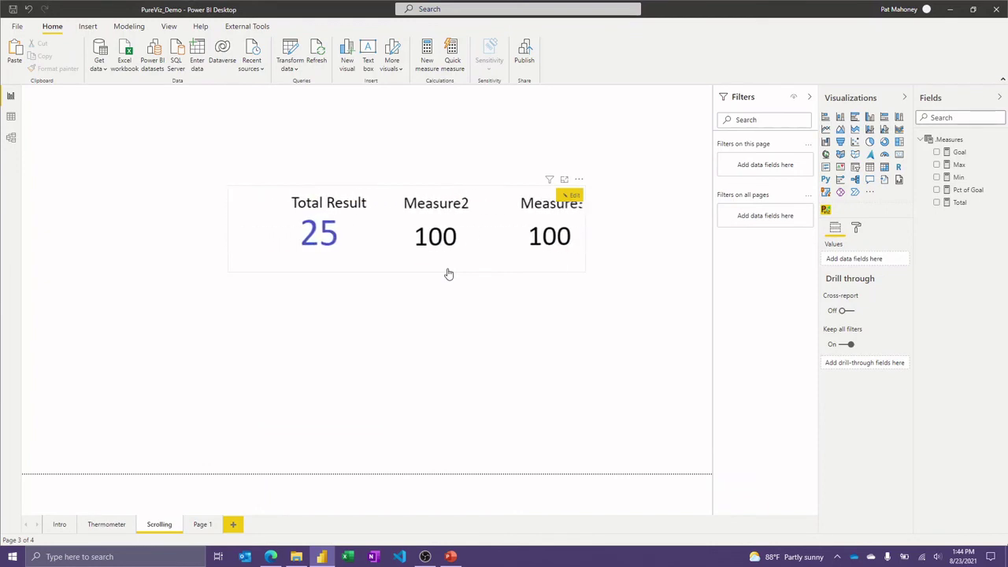
click(448, 273)
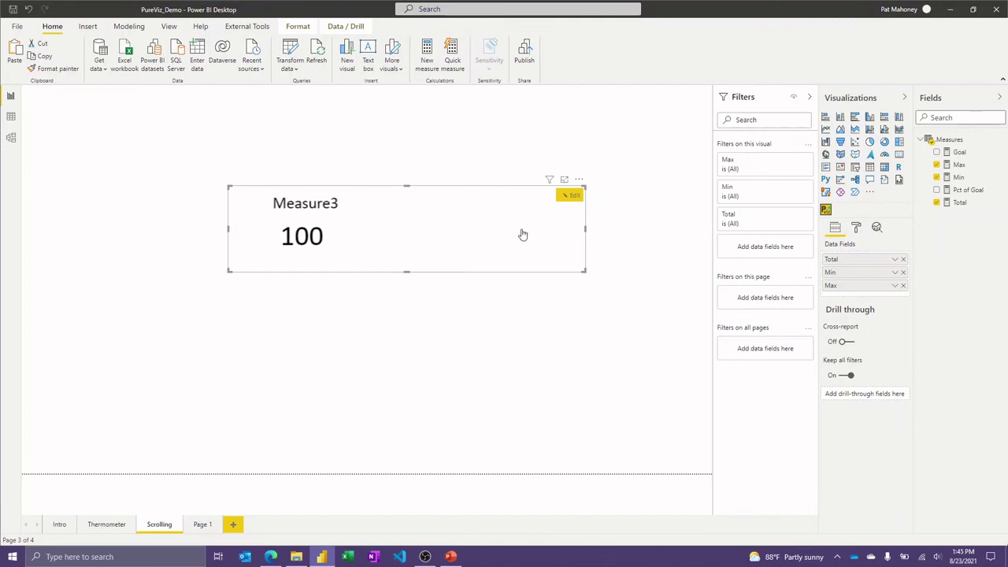
Enlarge the card and review the Text Group layer's X Transform Animation, then close the editor
click(563, 198)
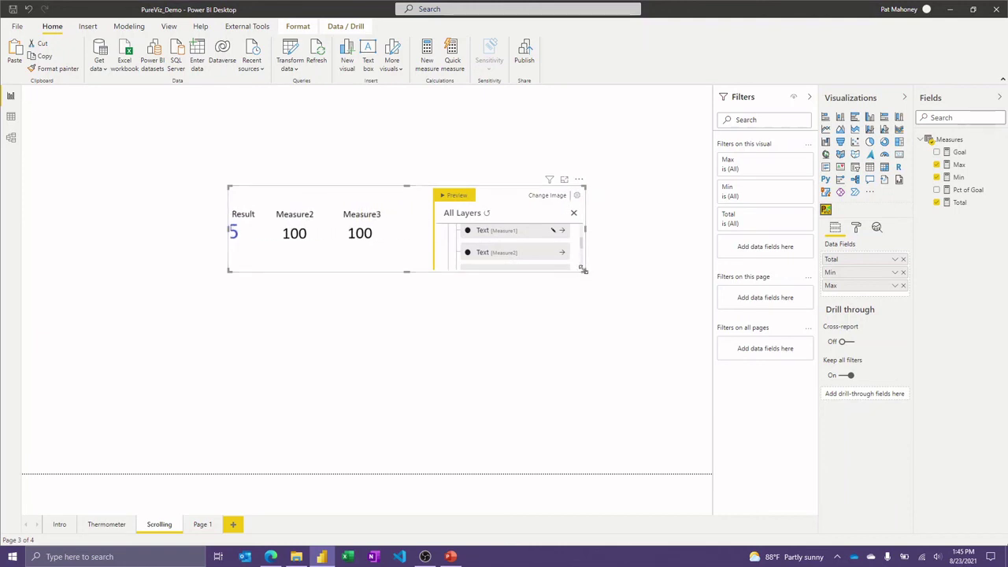
drag(582, 270, 599, 414)
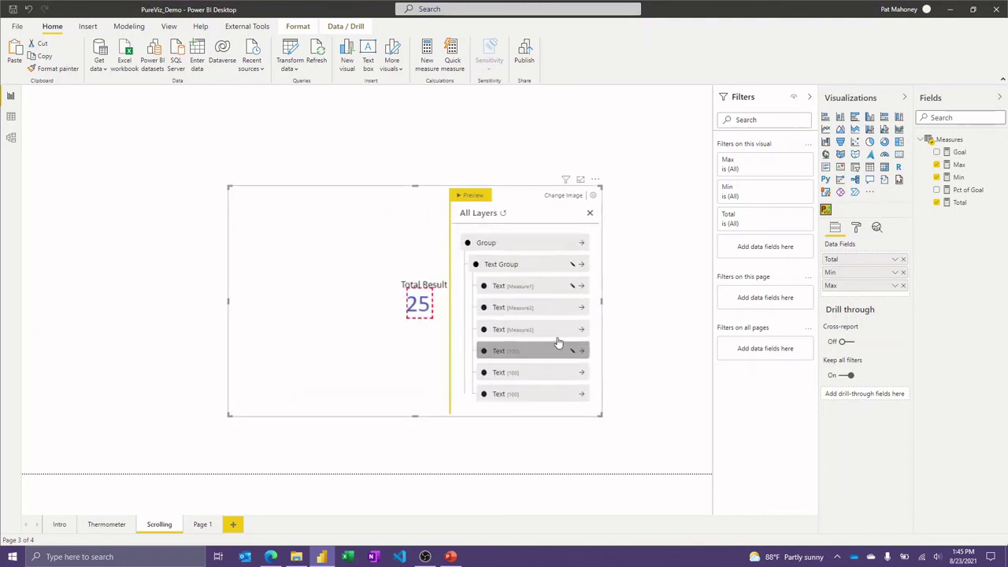
click(514, 265)
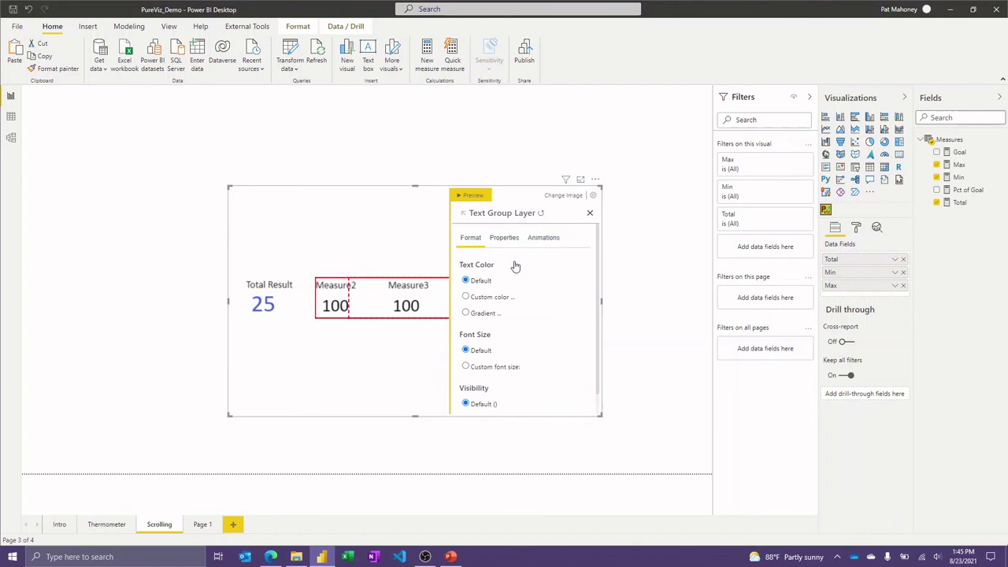
click(539, 239)
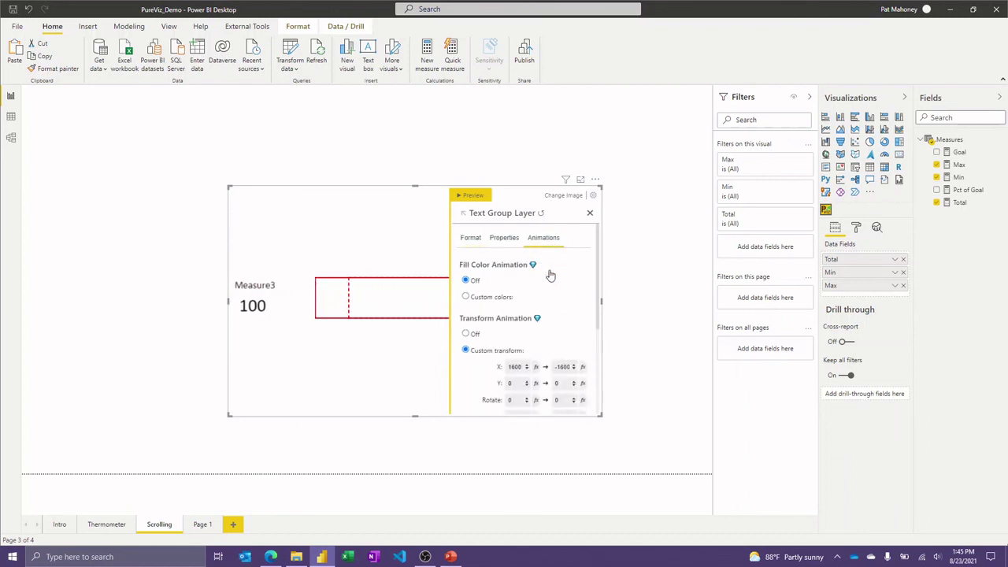
scroll(559, 299, down, 1)
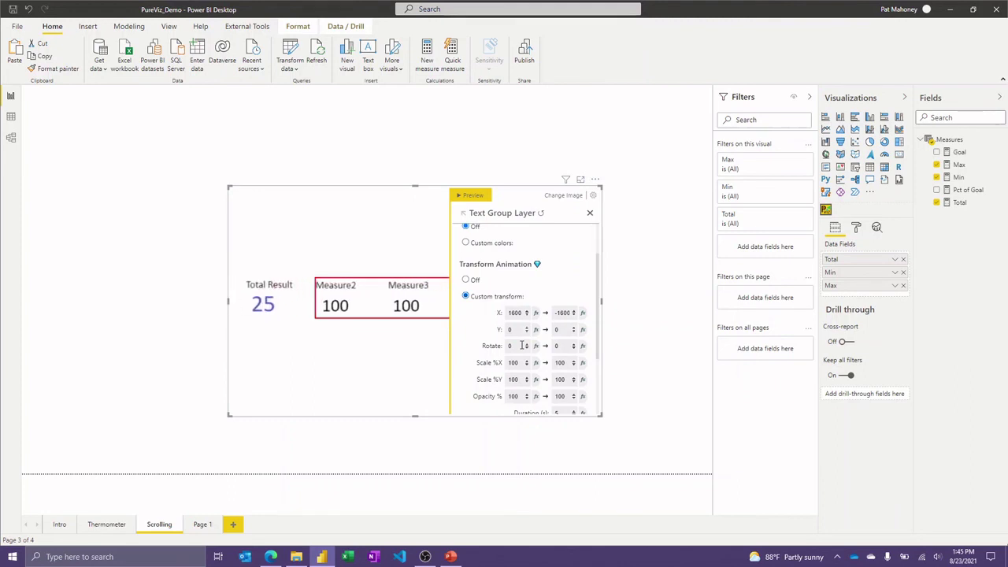
click(590, 215)
click(589, 216)
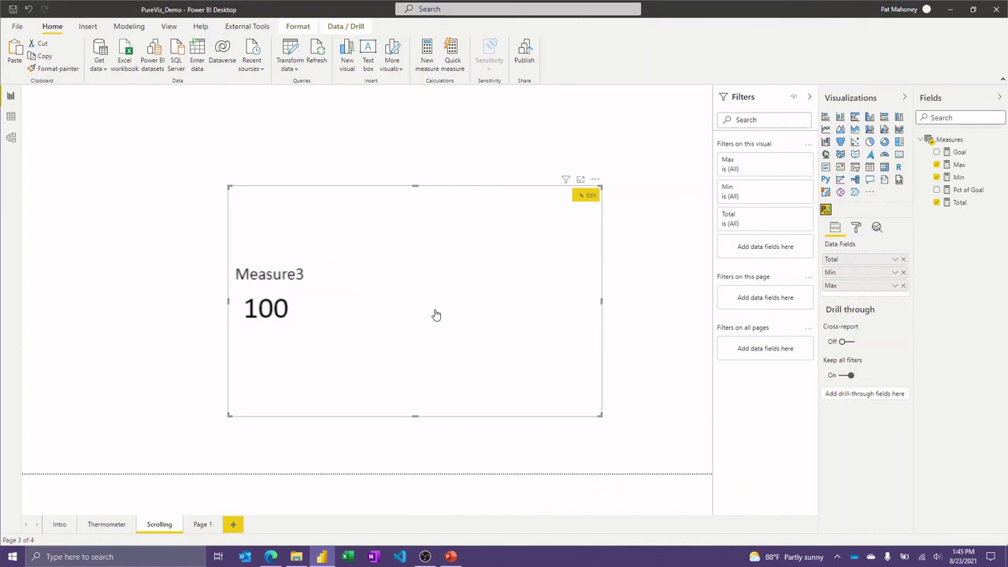
Shrink the scrolling card to a shorter strip and go to the Intro page
drag(415, 415, 420, 283)
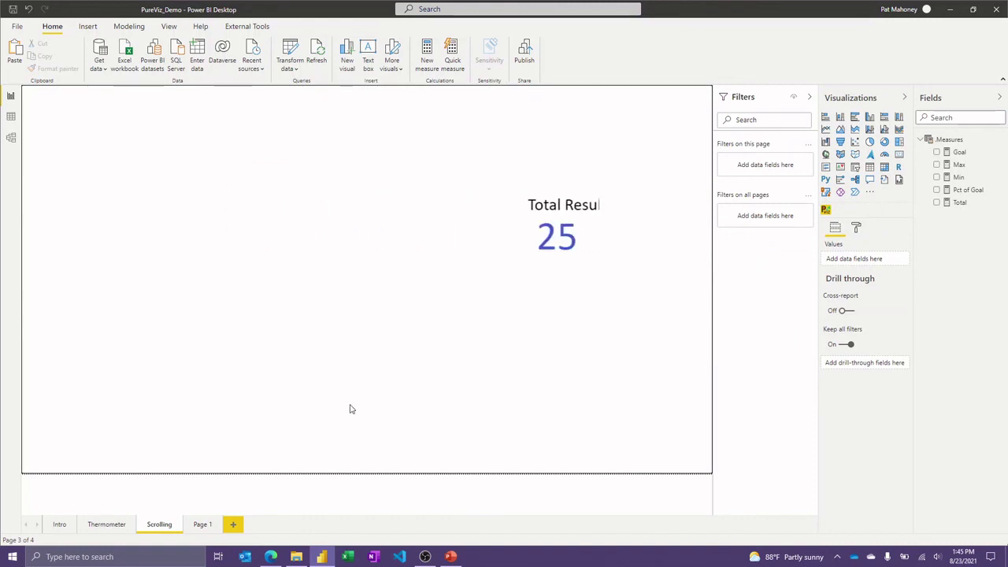
click(59, 524)
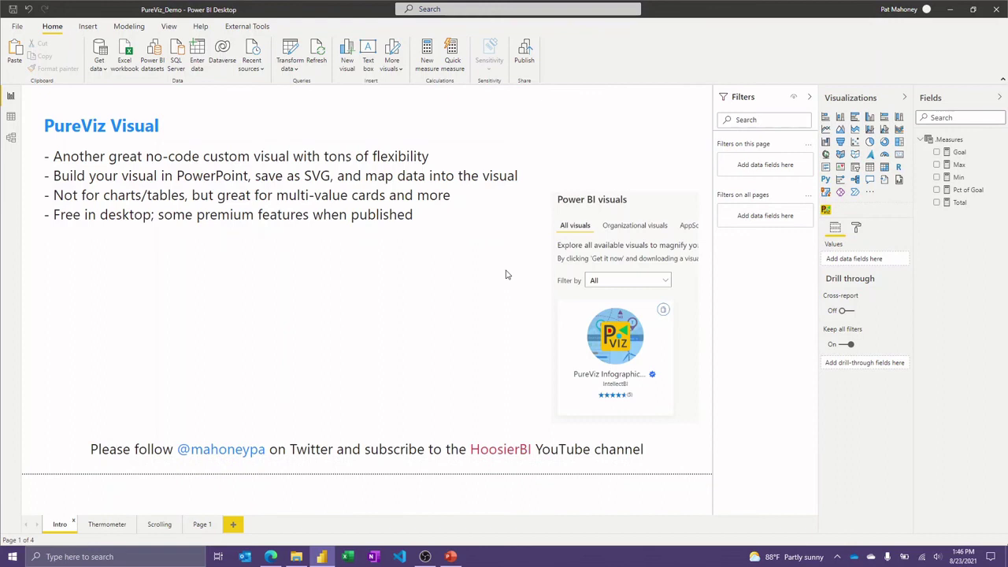